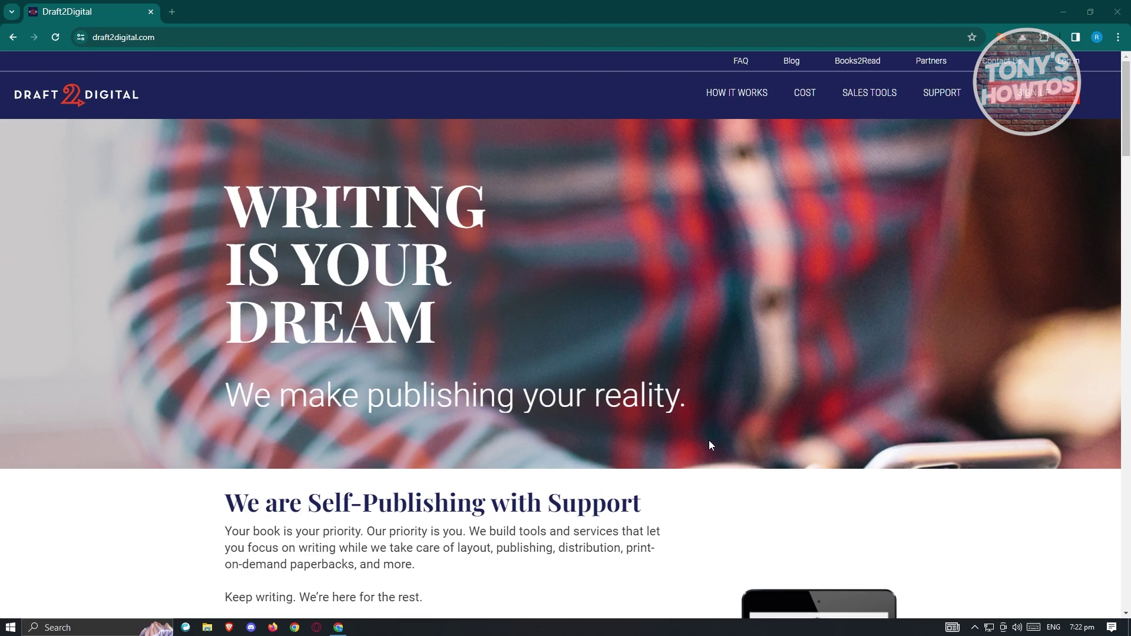
Step: Browse the homepage features carousel: Format, Publish, Promote and Track Sales slides
{"action": "scroll", "coordinate": [677, 336], "scroll_direction": "down", "scroll_amount": 5}
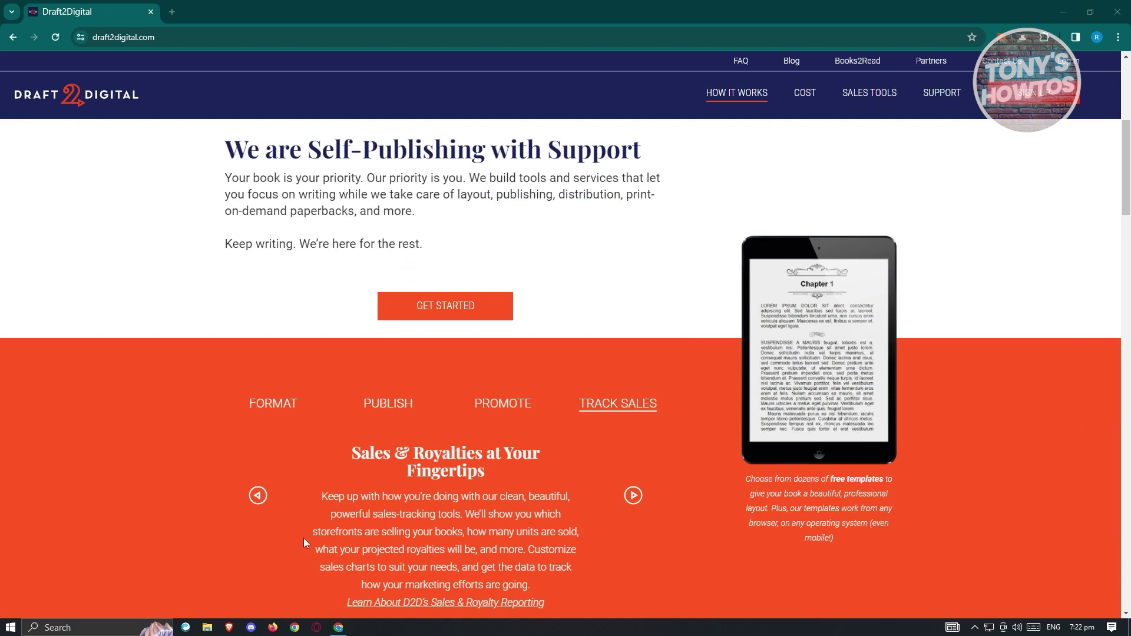
{"action": "left_click", "coordinate": [298, 407]}
{"action": "left_click", "coordinate": [409, 415]}
{"action": "left_click", "coordinate": [513, 415]}
{"action": "left_click", "coordinate": [619, 410]}
{"action": "scroll", "coordinate": [660, 454], "scroll_direction": "down", "scroll_amount": 5}
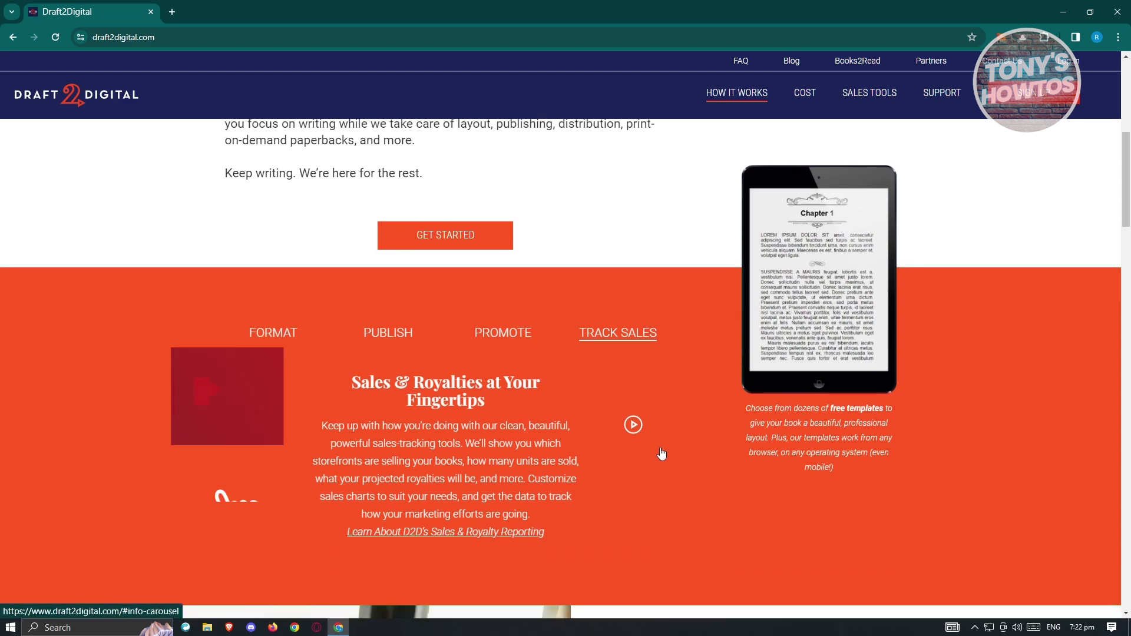
{"action": "scroll", "coordinate": [661, 453], "scroll_direction": "down", "scroll_amount": 1}
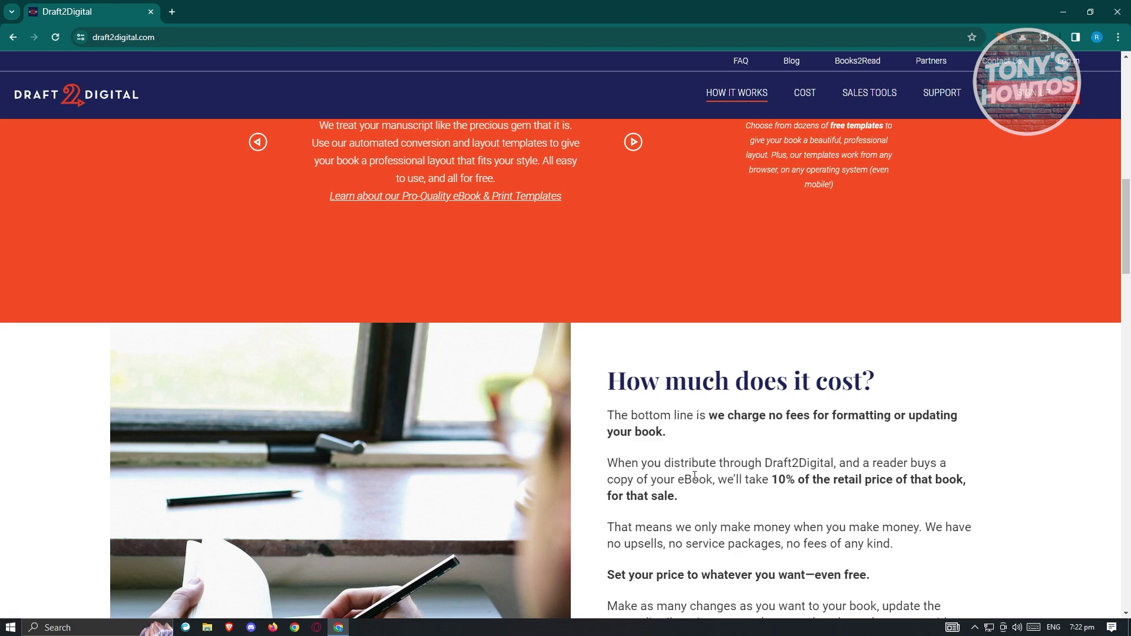
{"action": "scroll", "coordinate": [721, 530], "scroll_direction": "down", "scroll_amount": 2}
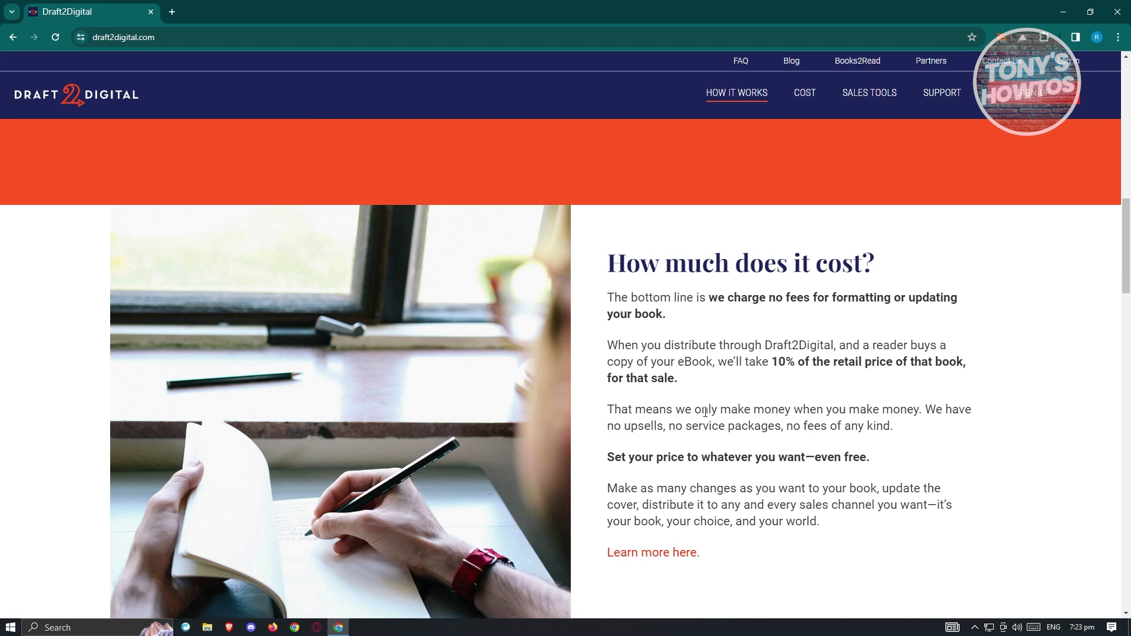
{"action": "scroll", "coordinate": [733, 404], "scroll_direction": "down", "scroll_amount": 10}
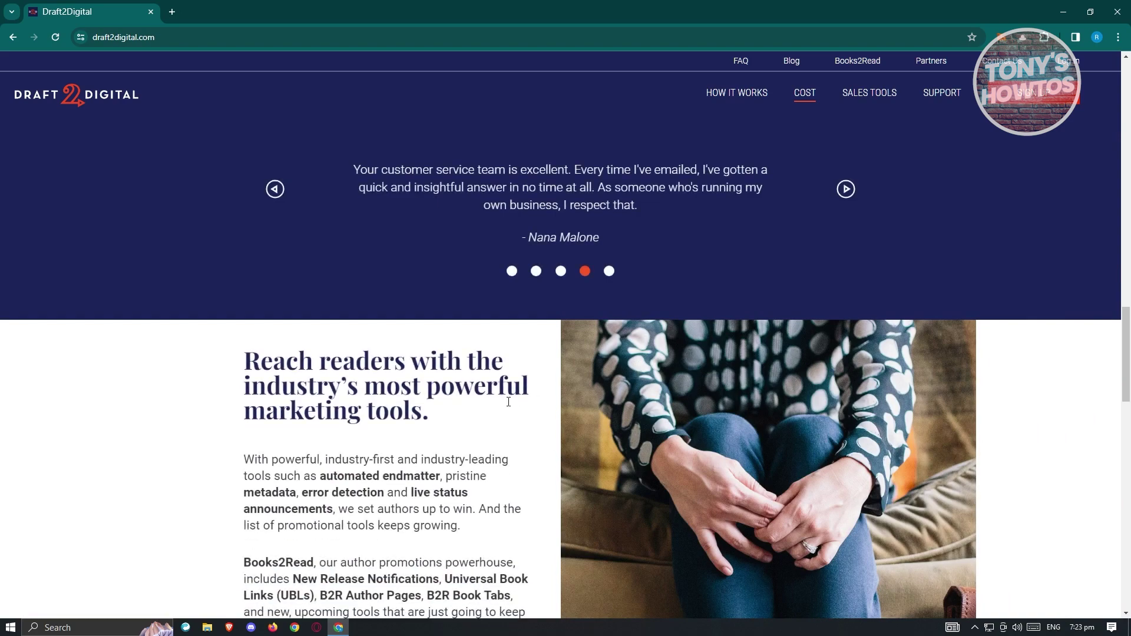
{"action": "scroll", "coordinate": [510, 441], "scroll_direction": "up", "scroll_amount": 10}
{"action": "scroll", "coordinate": [508, 436], "scroll_direction": "up", "scroll_amount": 10}
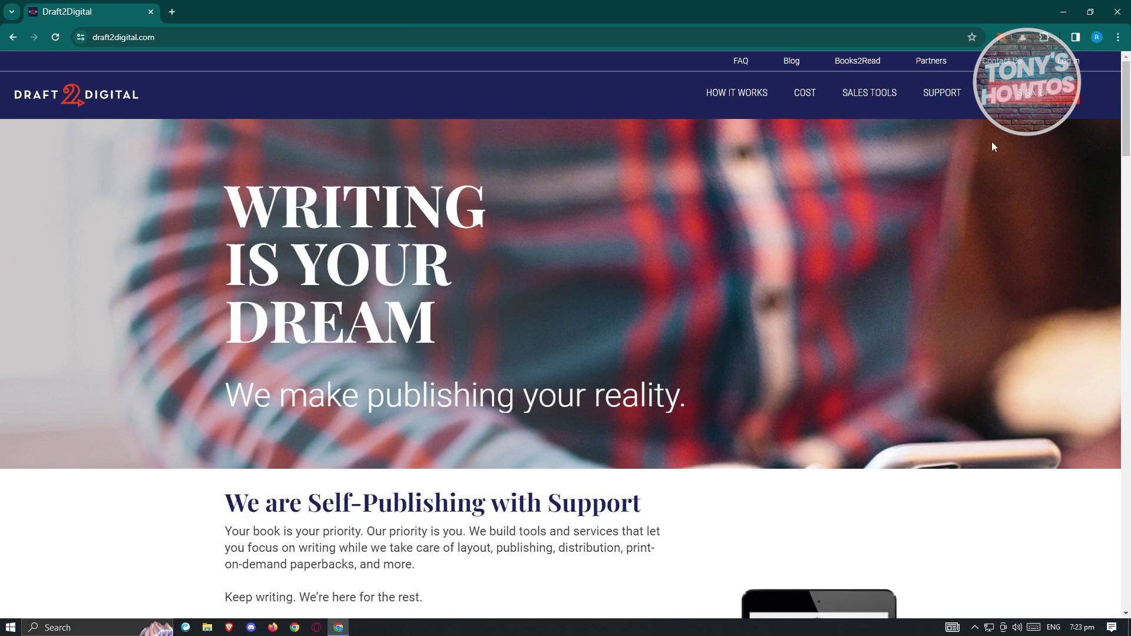
Step: Register a new account with name, email and password, accepting the Terms of Service
{"action": "left_click", "coordinate": [1020, 95]}
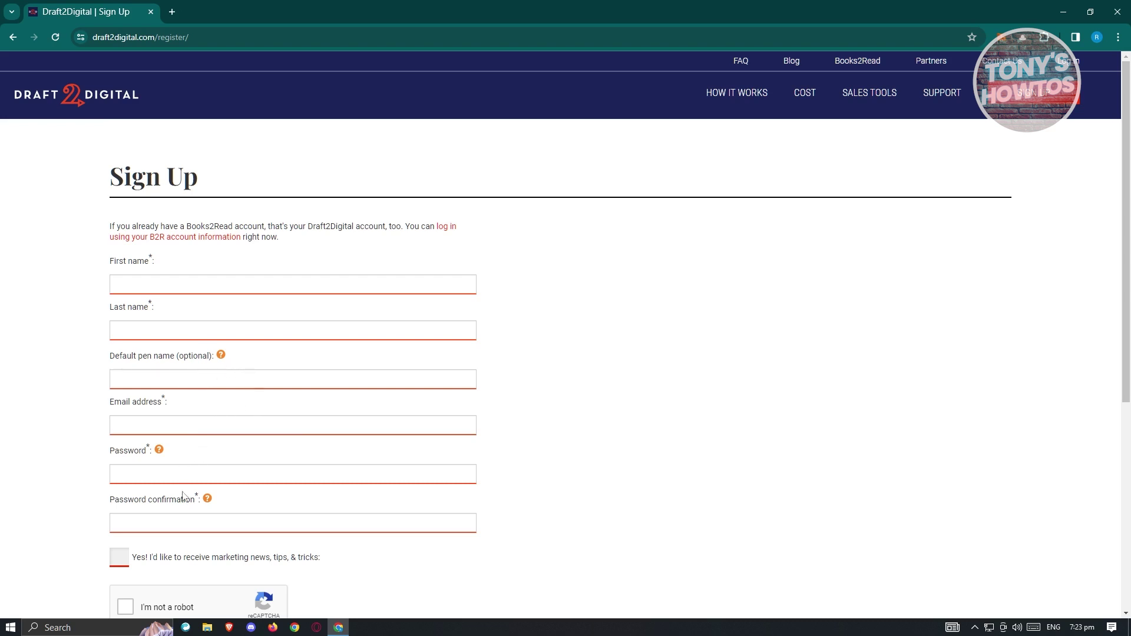
{"action": "scroll", "coordinate": [276, 524], "scroll_direction": "down", "scroll_amount": 2}
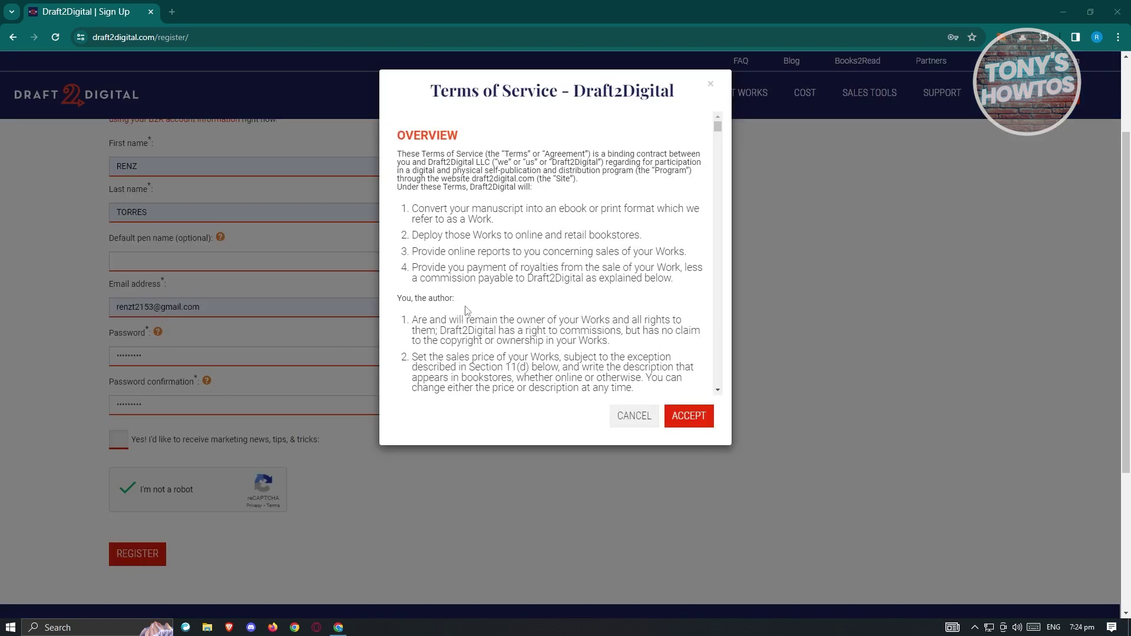
{"action": "left_click", "coordinate": [690, 417]}
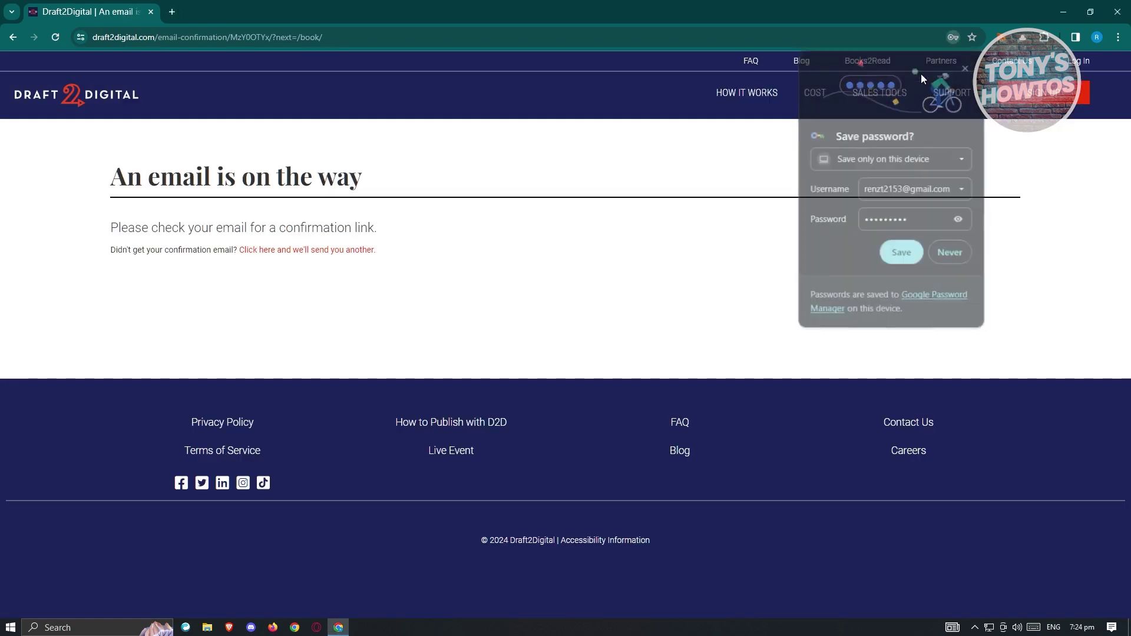
Step: Confirm the account from the 'Draft2Digital - Confirm Your Account' email in Gmail
{"action": "left_click", "coordinate": [176, 13]}
{"action": "type", "text": "gmail.com"}
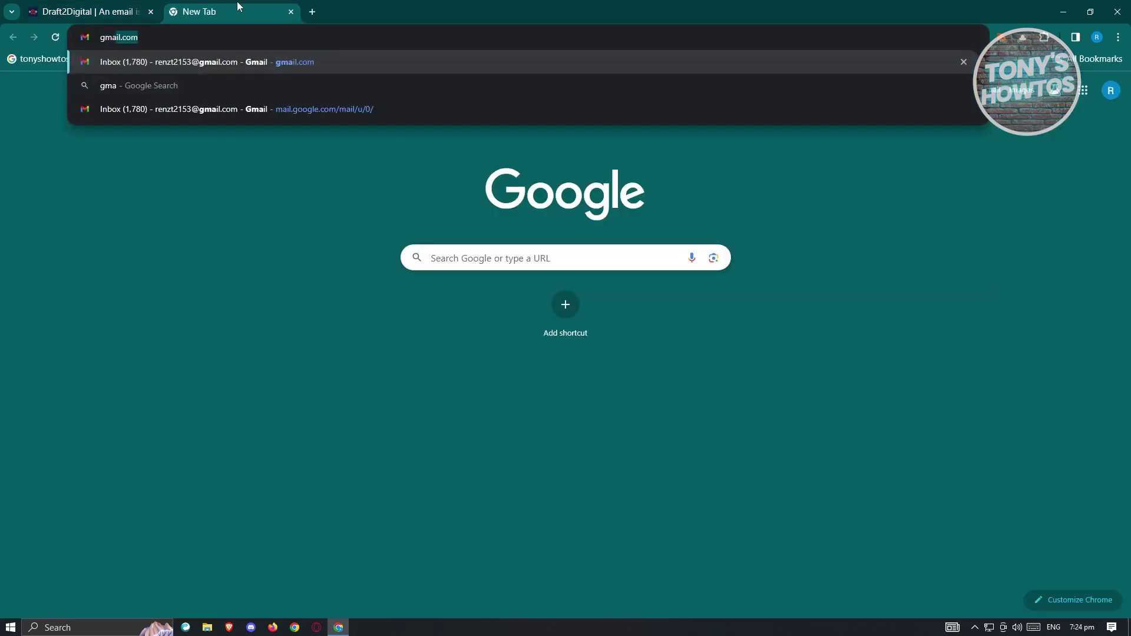
{"action": "key", "text": "Return"}
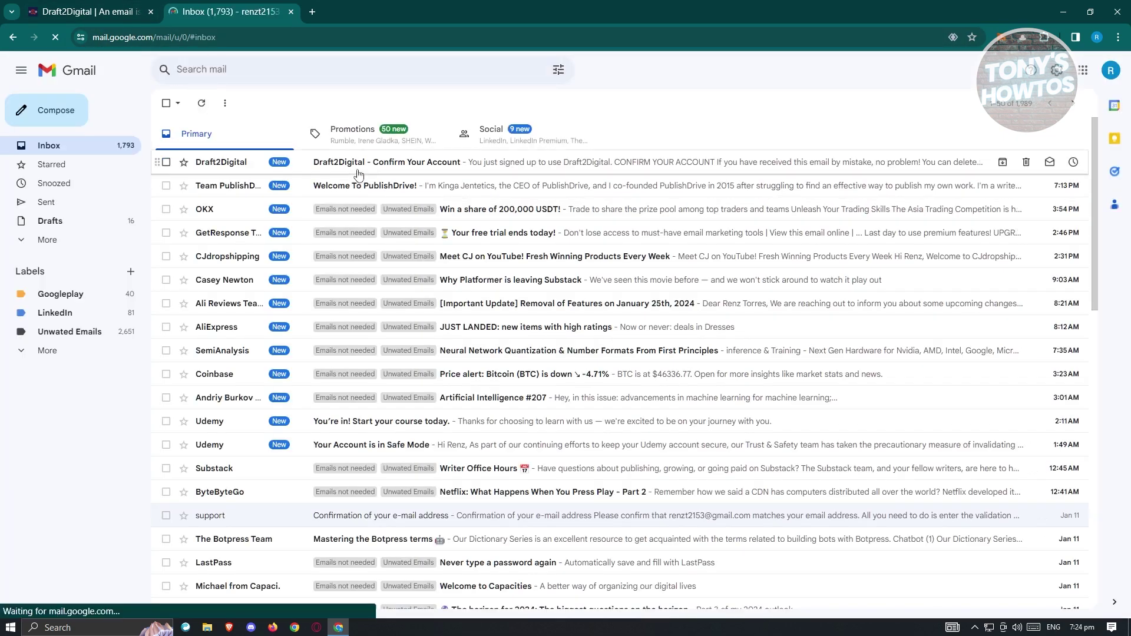
{"action": "left_click", "coordinate": [357, 175]}
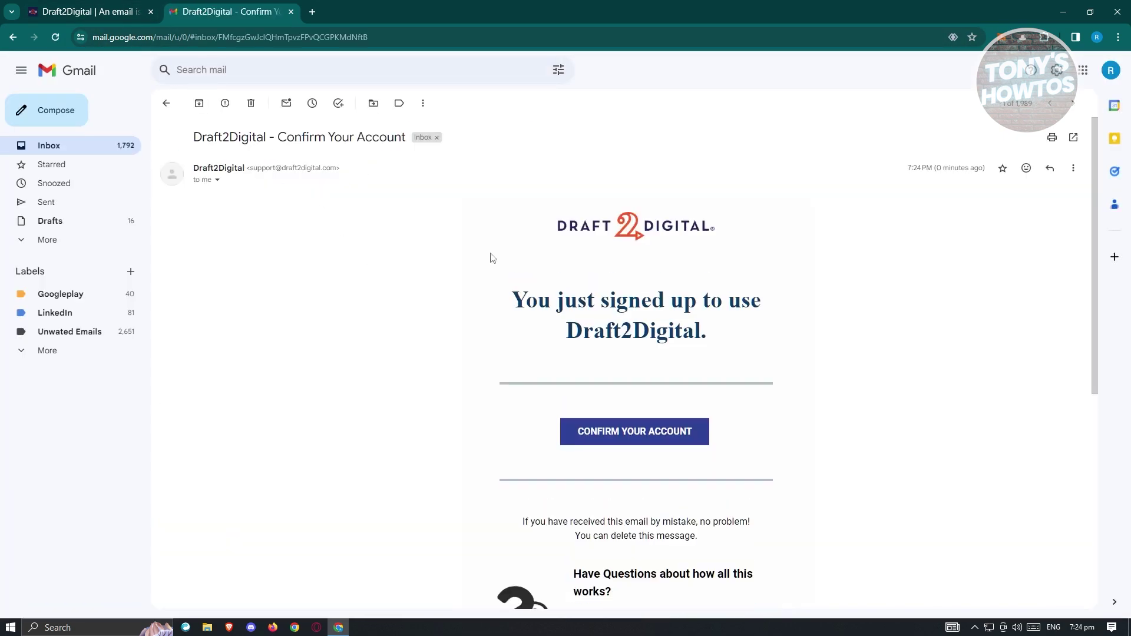
{"action": "left_click", "coordinate": [636, 441]}
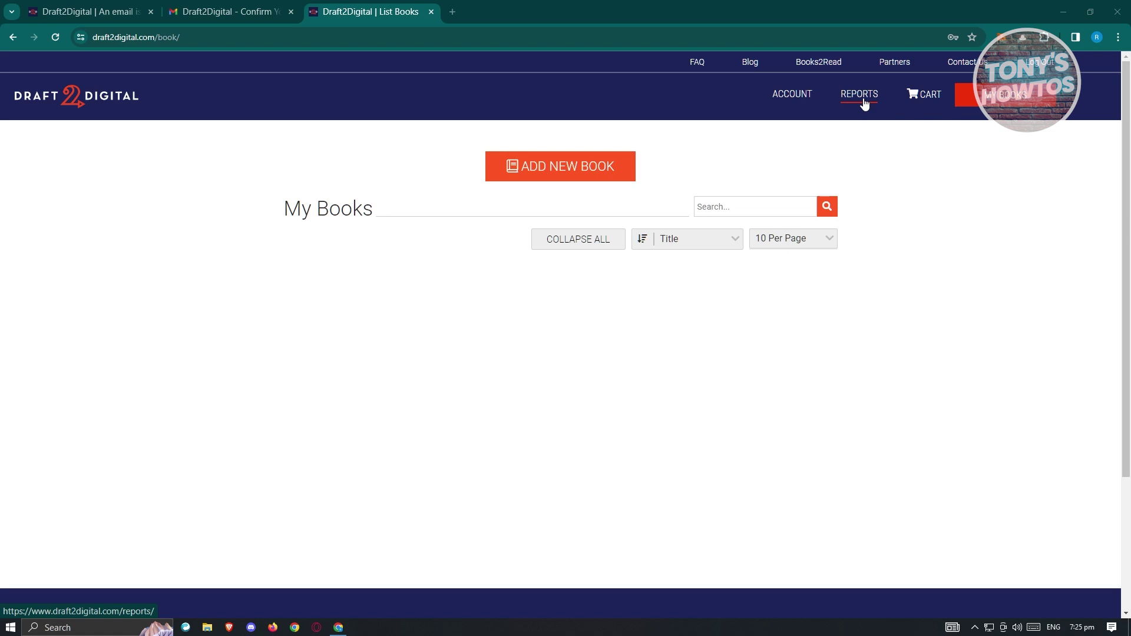
Step: Choose Add New Book and start an Ebook project
{"action": "left_click", "coordinate": [585, 168]}
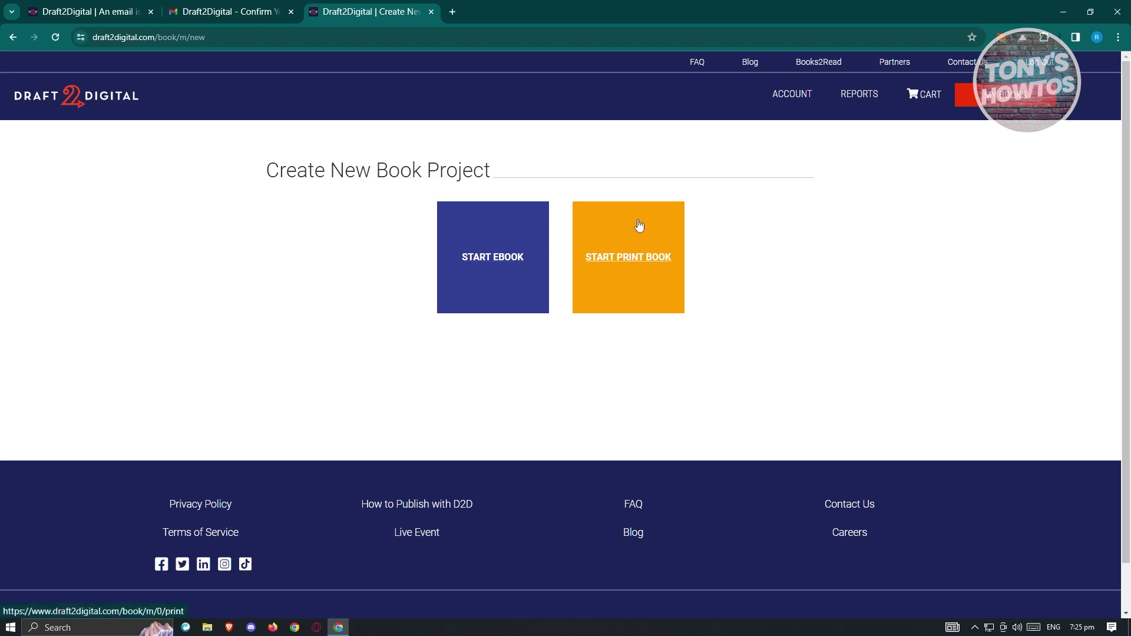
{"action": "left_click", "coordinate": [505, 287]}
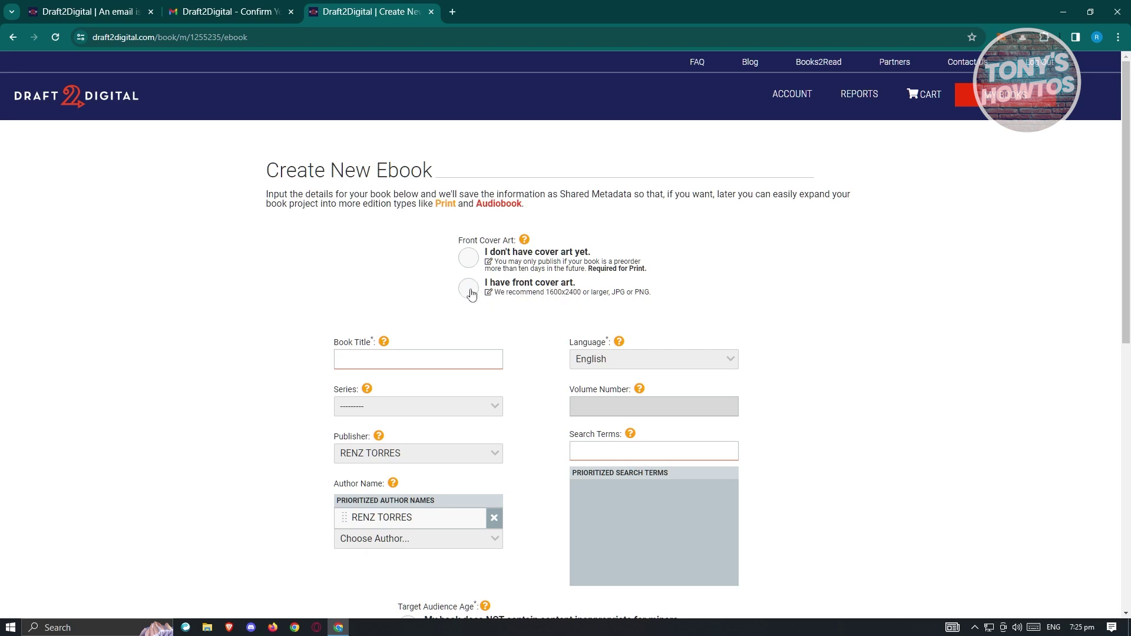
Step: Switch the cover option from 'I don't have cover art yet' to 'I have front cover art', leaving the image unchosen
{"action": "left_click", "coordinate": [469, 259]}
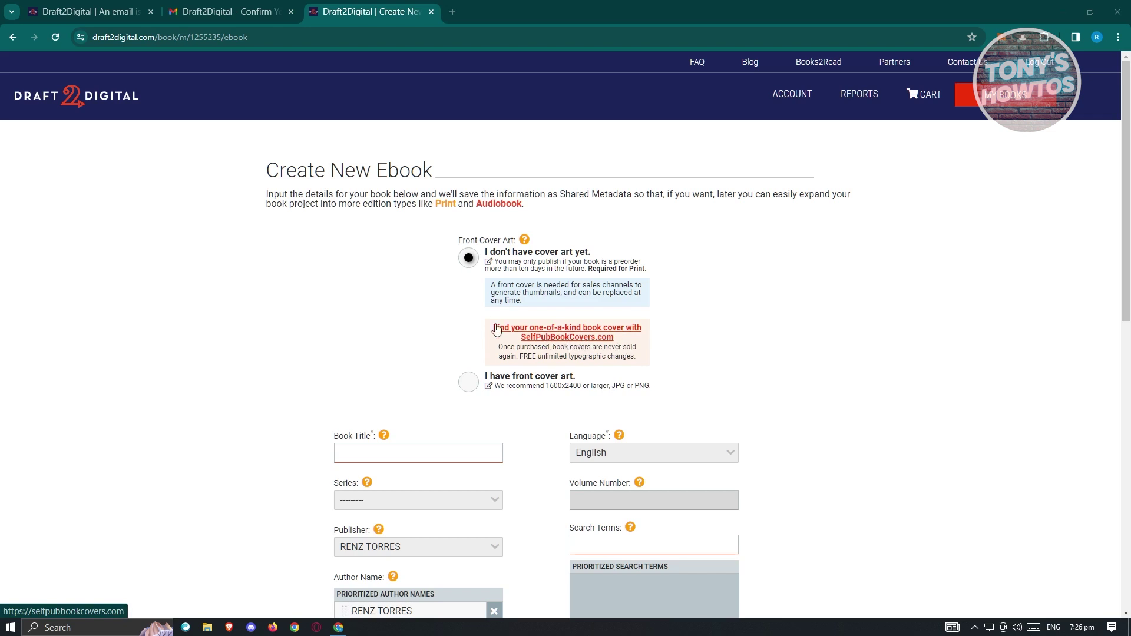
{"action": "left_click", "coordinate": [470, 383]}
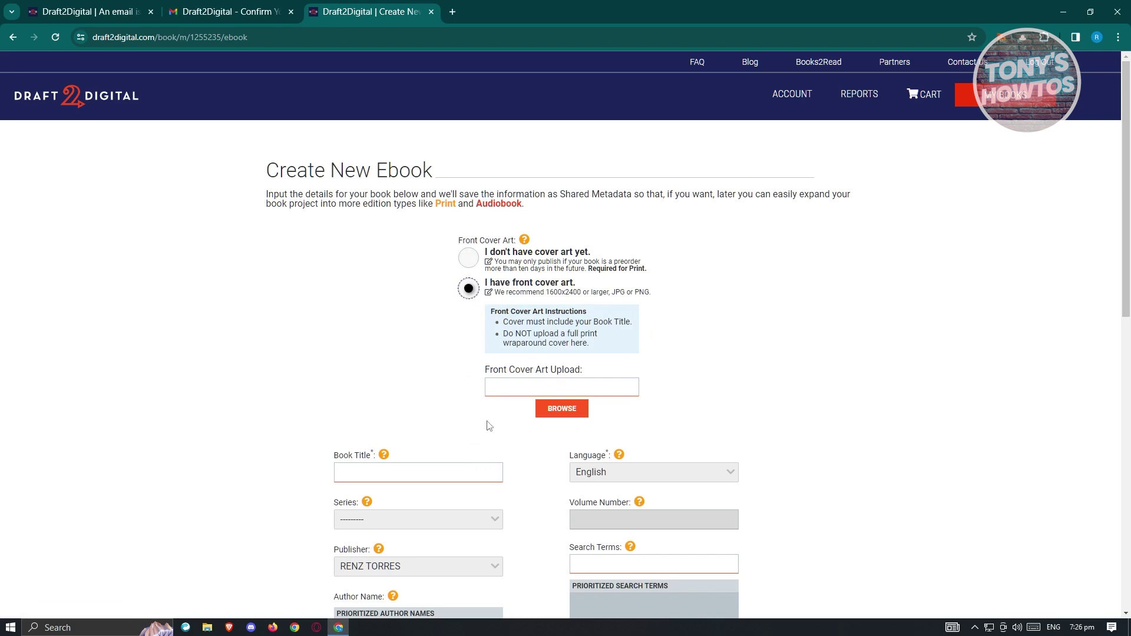
{"action": "left_click", "coordinate": [561, 411]}
{"action": "key", "text": "Escape"}
Step: Look over the Choose Author options without selecting one, and review the rest of the form
{"action": "scroll", "coordinate": [831, 391], "scroll_direction": "down", "scroll_amount": 5}
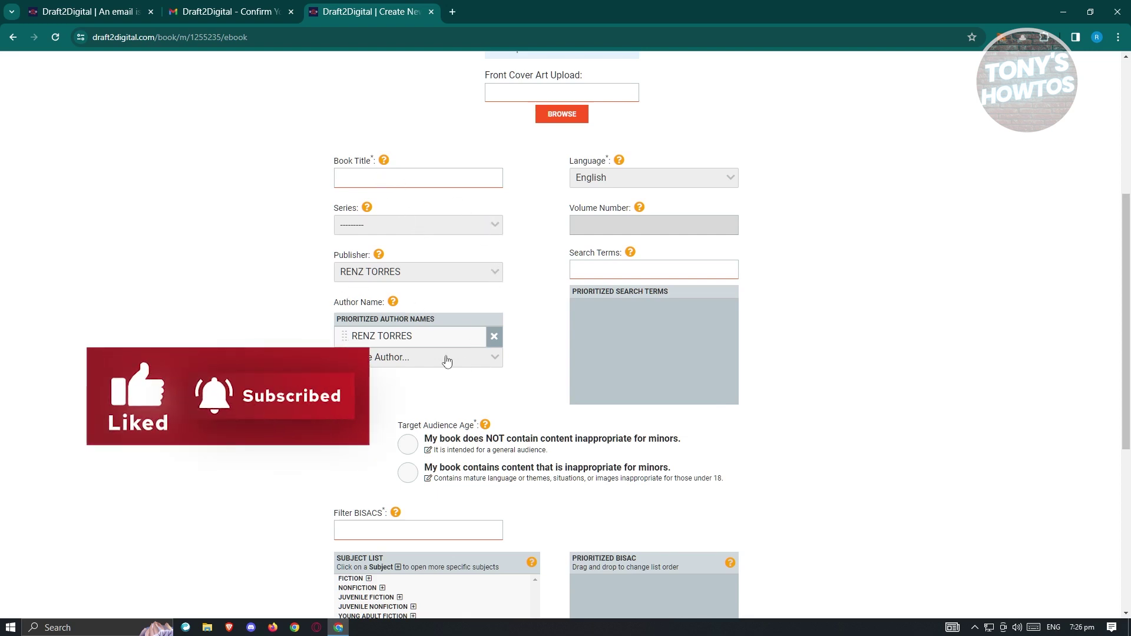
{"action": "left_click", "coordinate": [492, 364]}
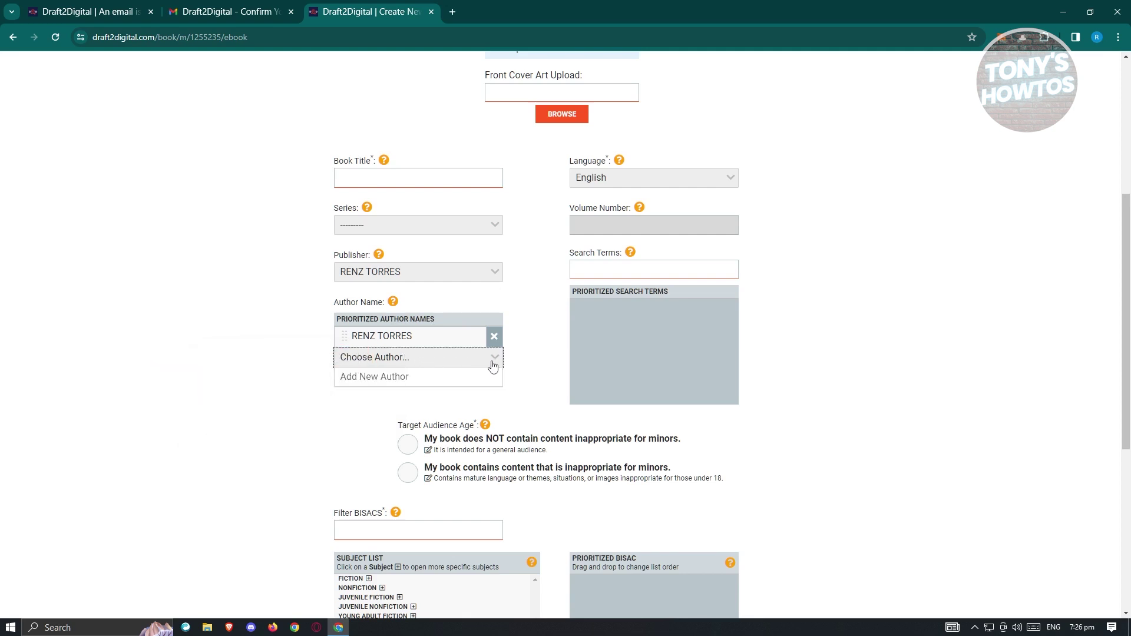
{"action": "left_click", "coordinate": [495, 365]}
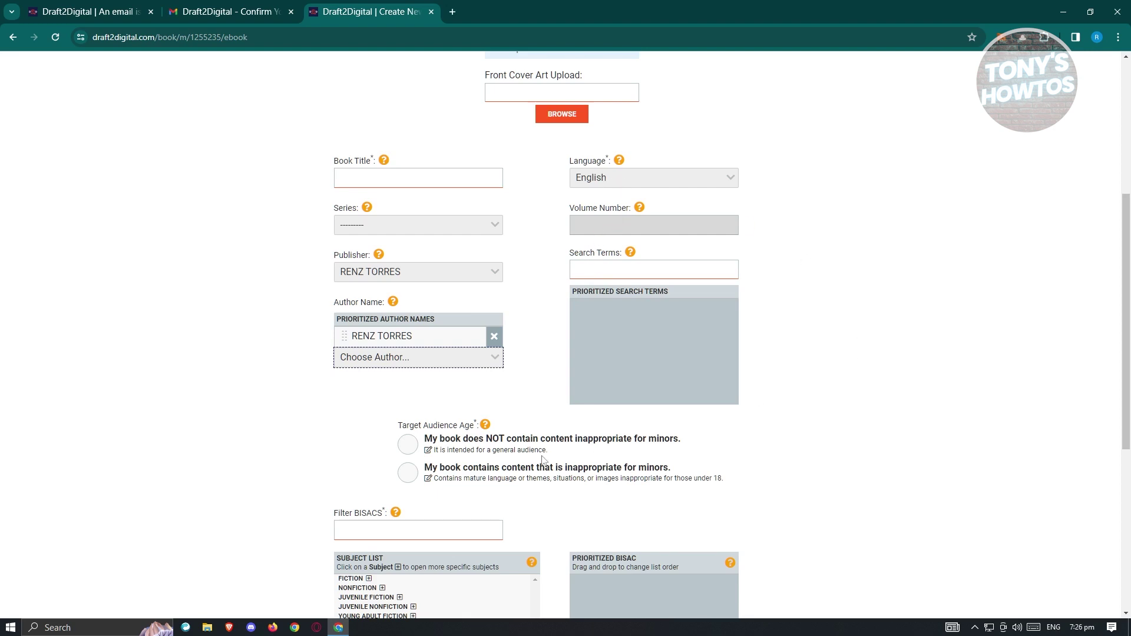
{"action": "scroll", "coordinate": [524, 457], "scroll_direction": "down", "scroll_amount": 4}
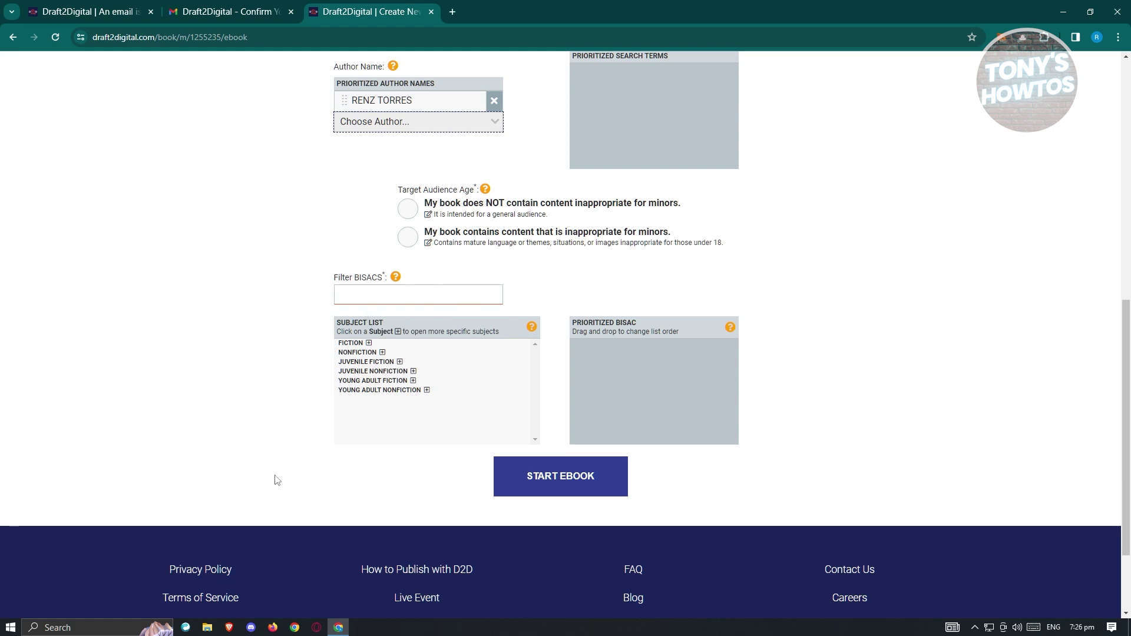
{"action": "scroll", "coordinate": [184, 415], "scroll_direction": "up", "scroll_amount": 4}
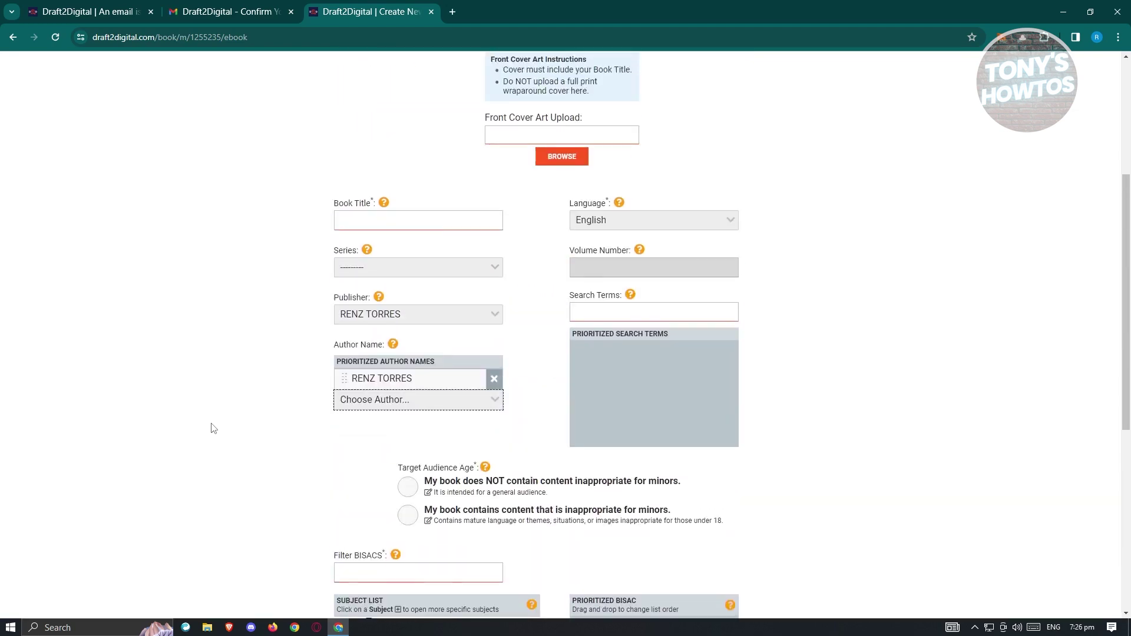
{"action": "scroll", "coordinate": [236, 448], "scroll_direction": "up", "scroll_amount": 5}
{"action": "scroll", "coordinate": [263, 461], "scroll_direction": "down", "scroll_amount": 10}
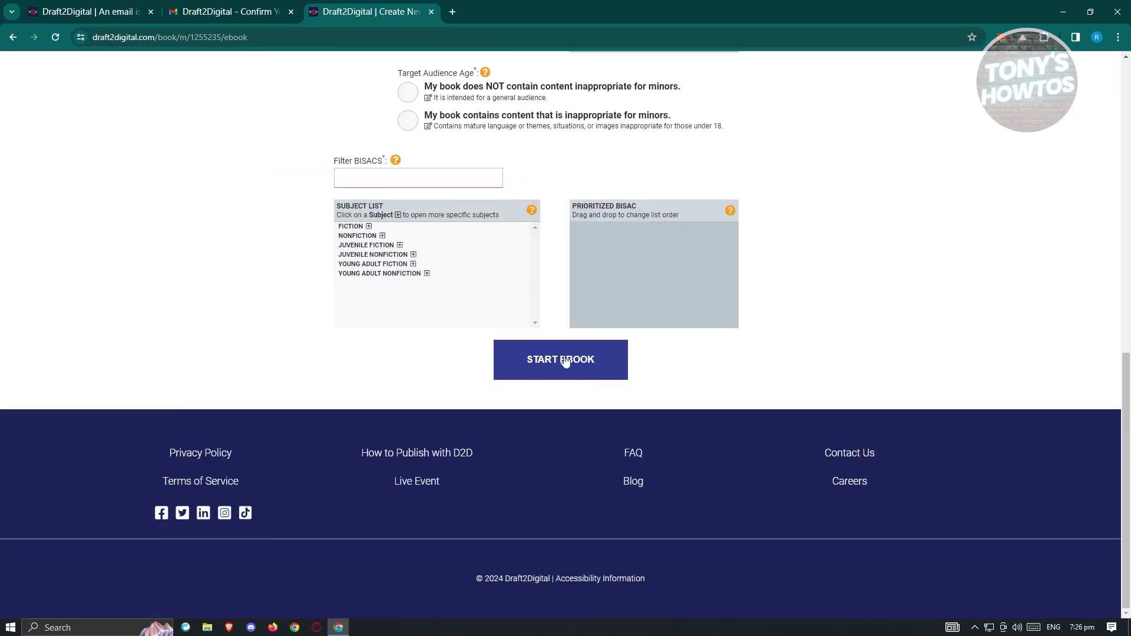
{"action": "scroll", "coordinate": [792, 383], "scroll_direction": "up", "scroll_amount": 10}
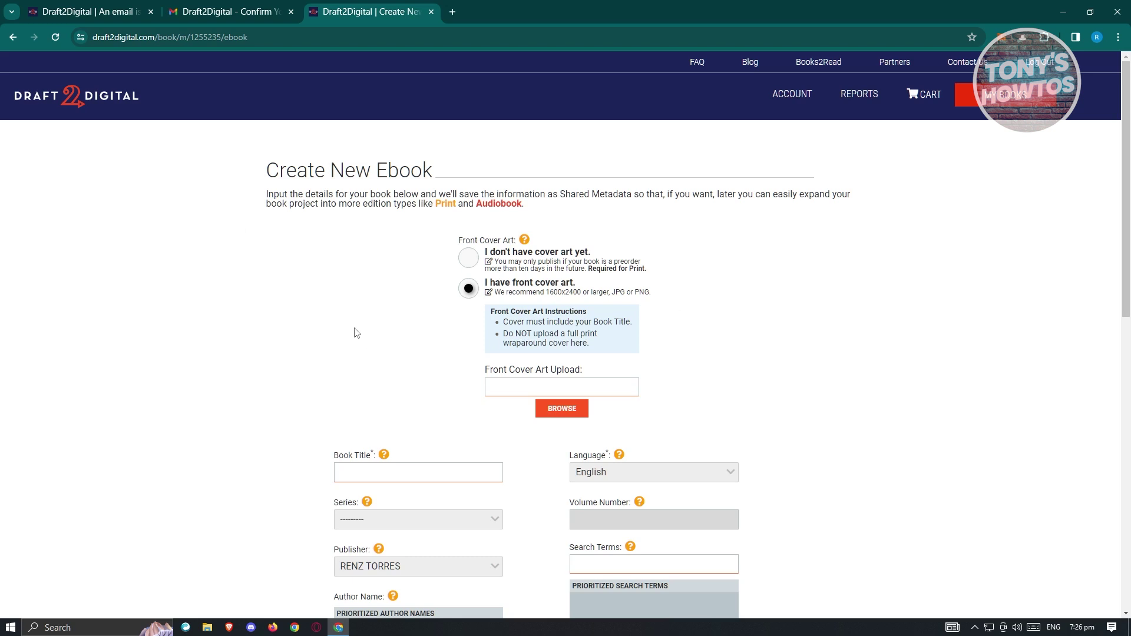
Step: Go back from the Create New Ebook form to the previous page
{"action": "left_click", "coordinate": [14, 37]}
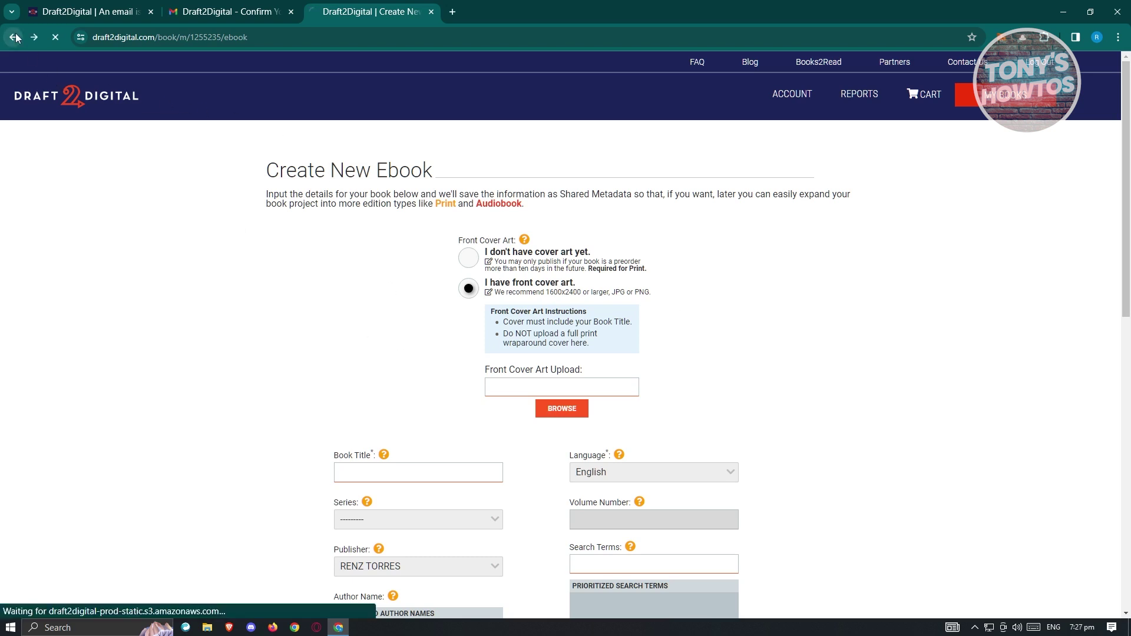